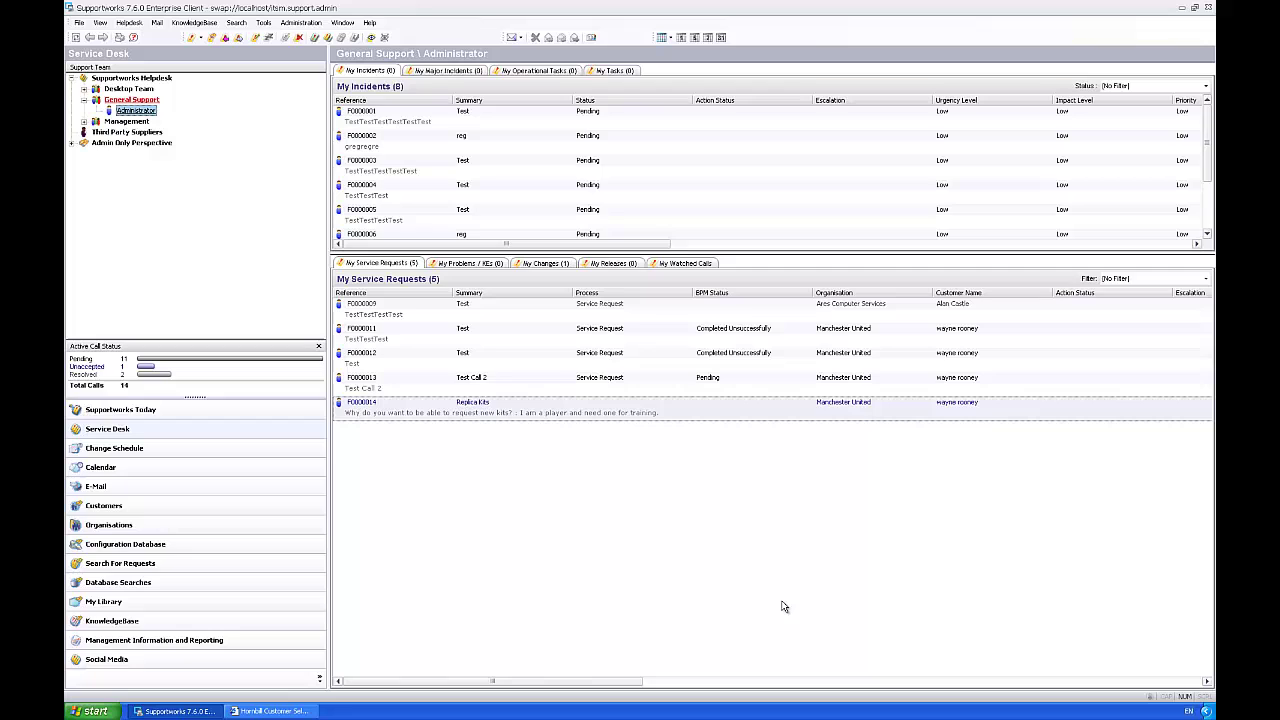
Open the Replica Kits service from the Manage Service Portfolio services list.
left_click(78, 22)
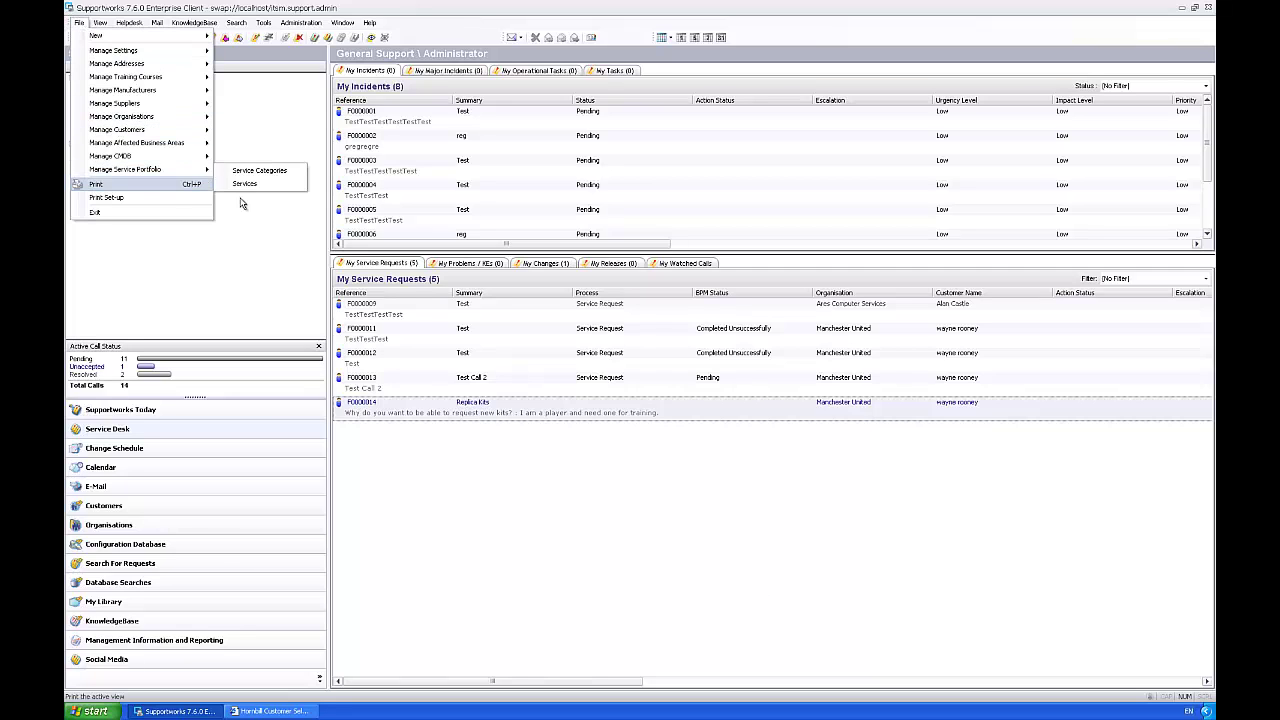
mouse_move(196, 177)
left_click(268, 184)
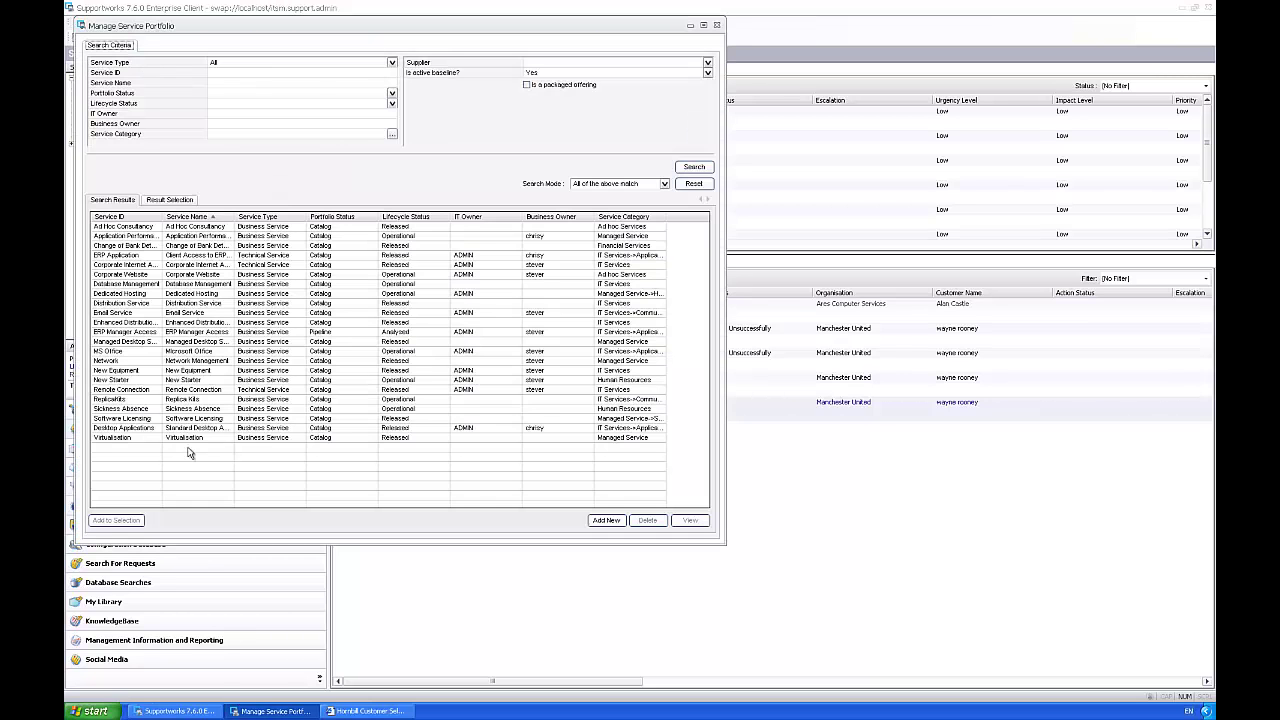
left_click(125, 401)
double_click(126, 401)
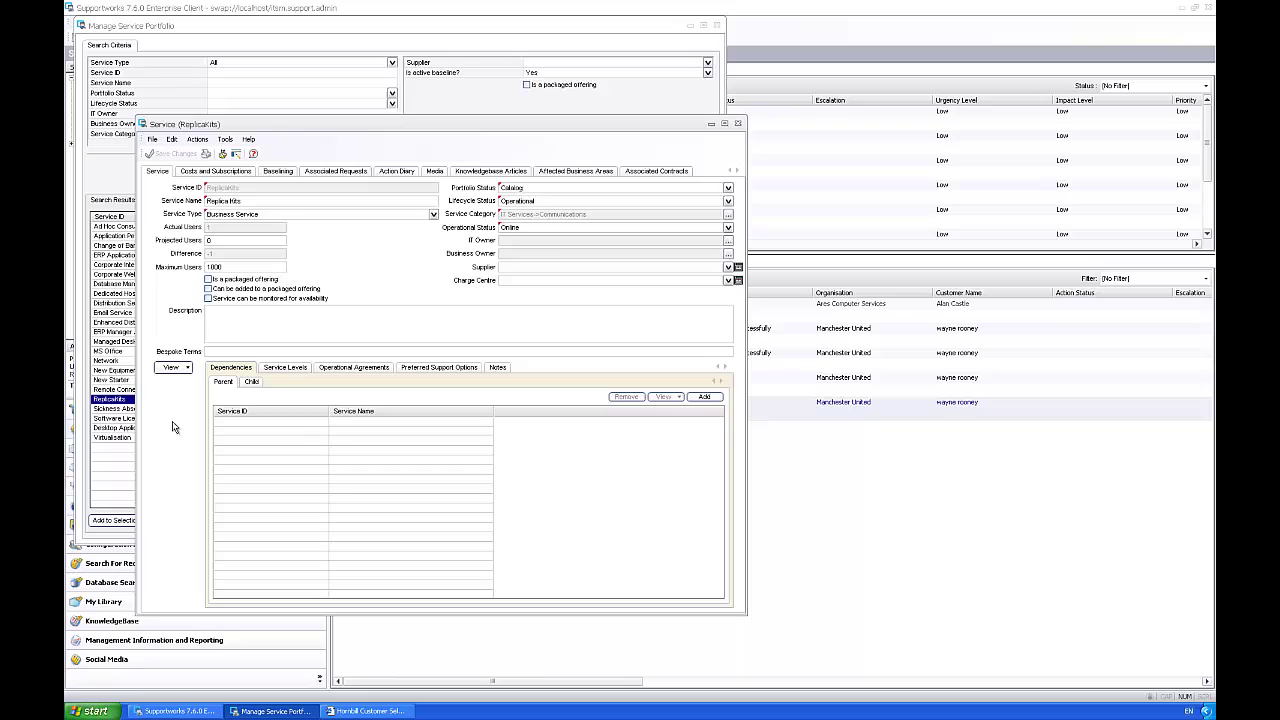
Show Replica Kits' subscriptions and revenues and select the customer subscription.
left_click(215, 172)
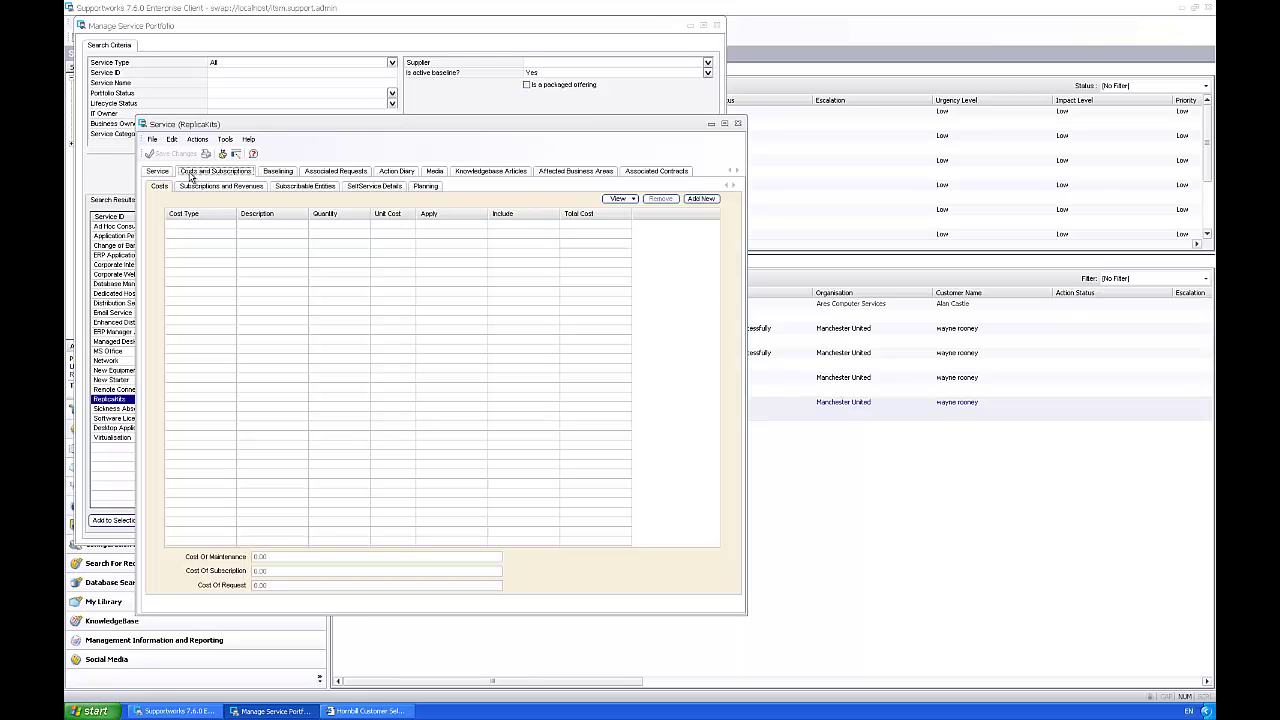
left_click(229, 188)
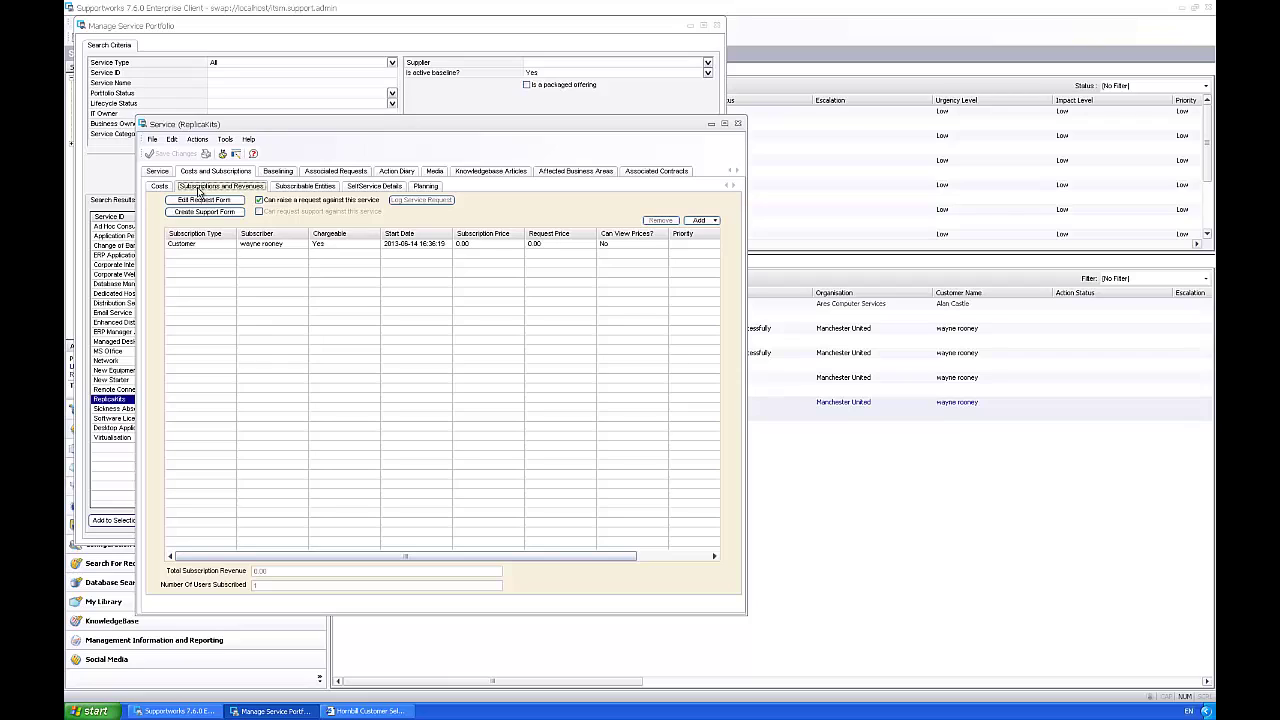
left_click(258, 250)
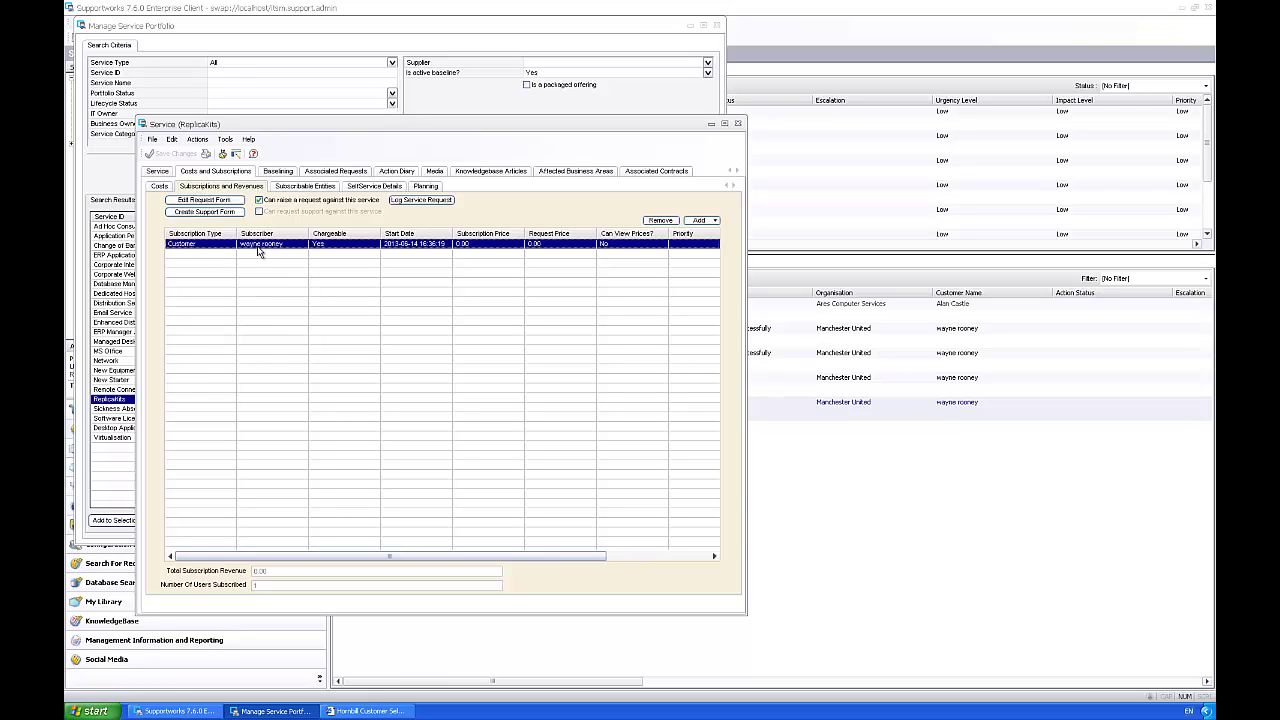
Enlarge the Replica Kits request form and enter update text 'Please contact the kit man to ensure he has stock'.
left_click(203, 200)
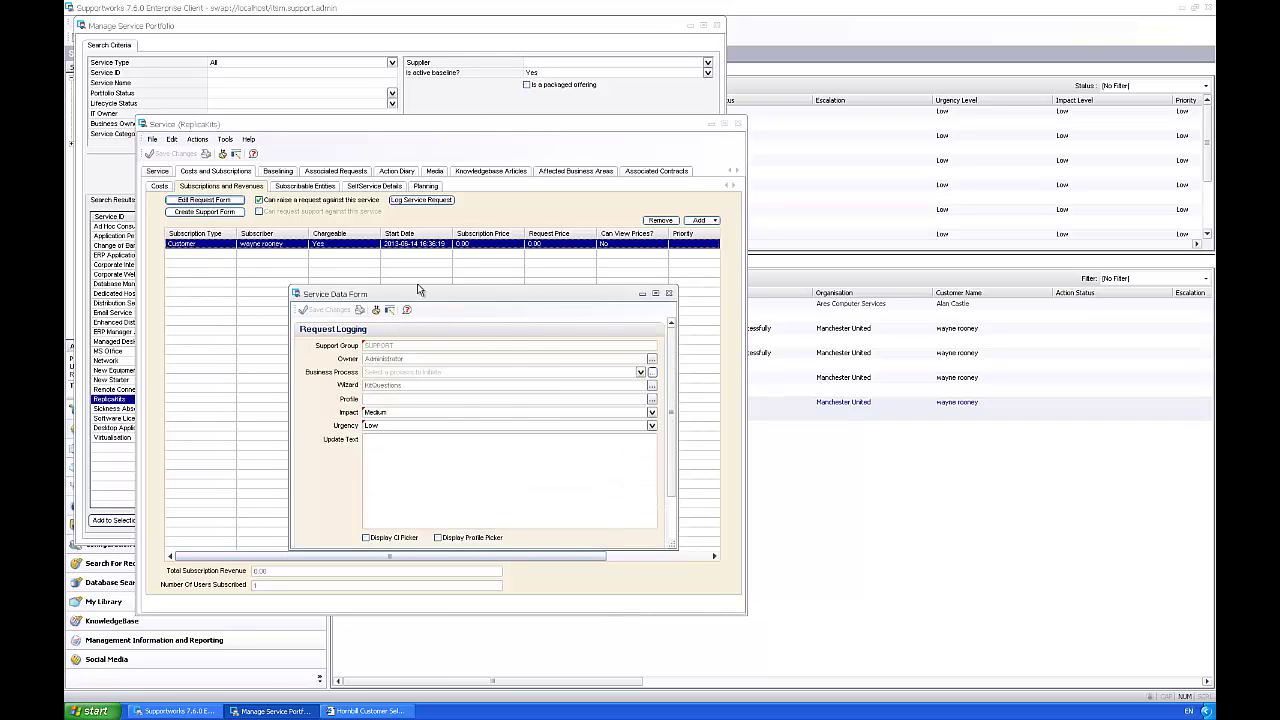
left_click_drag(418, 290, 403, 198)
left_click_drag(659, 455, 703, 550)
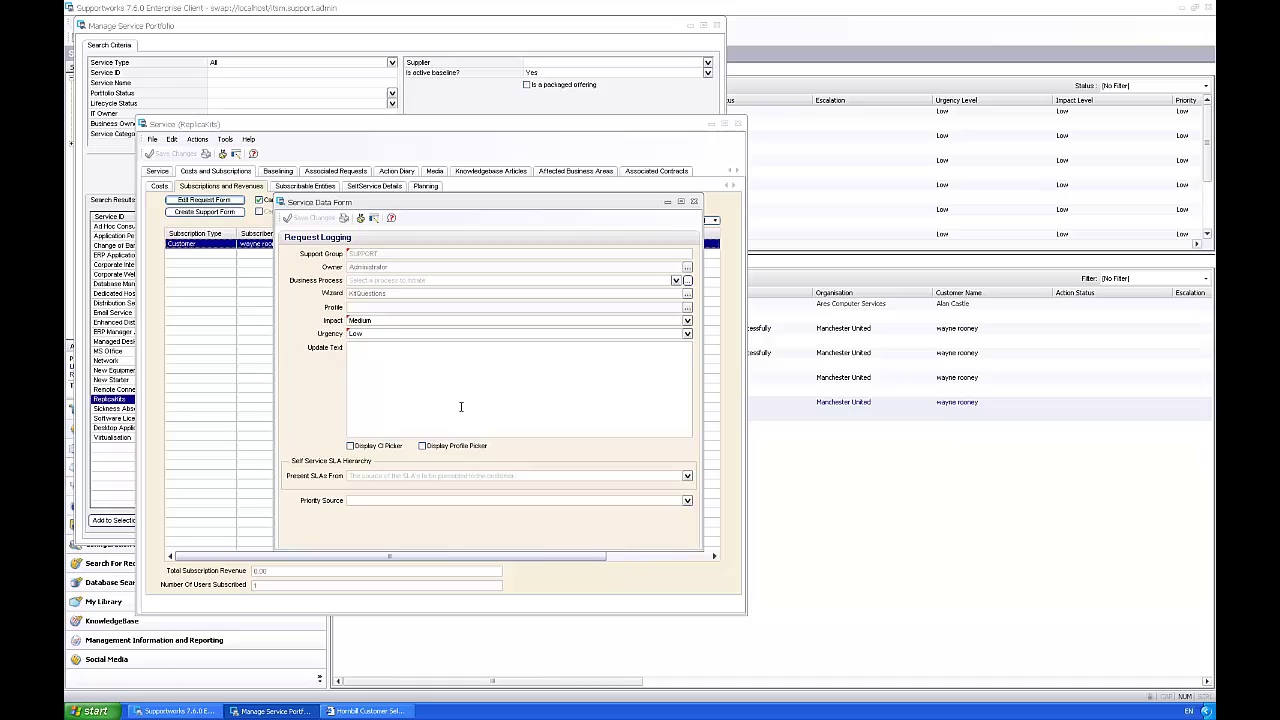
type("Pl")
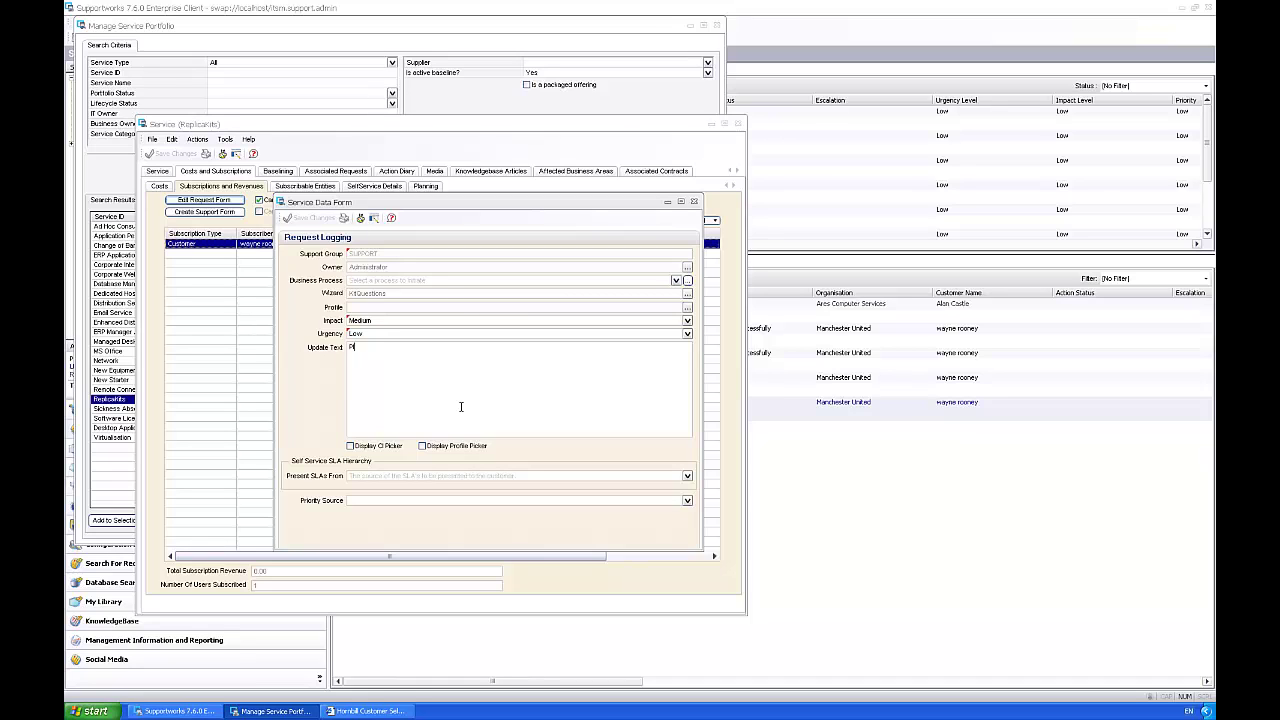
type("ease contact the kit man to ensure he has stock")
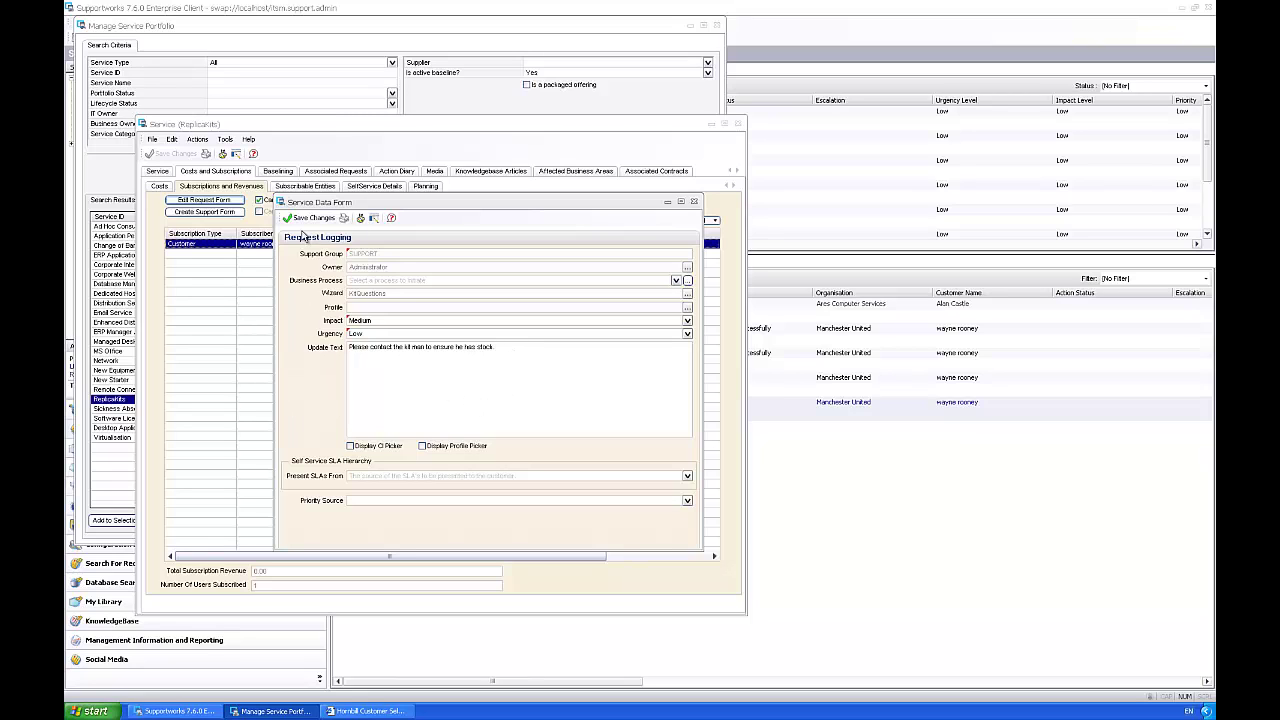
Save the request form changes, then open and close the empty support form.
left_click(310, 218)
left_click(207, 212)
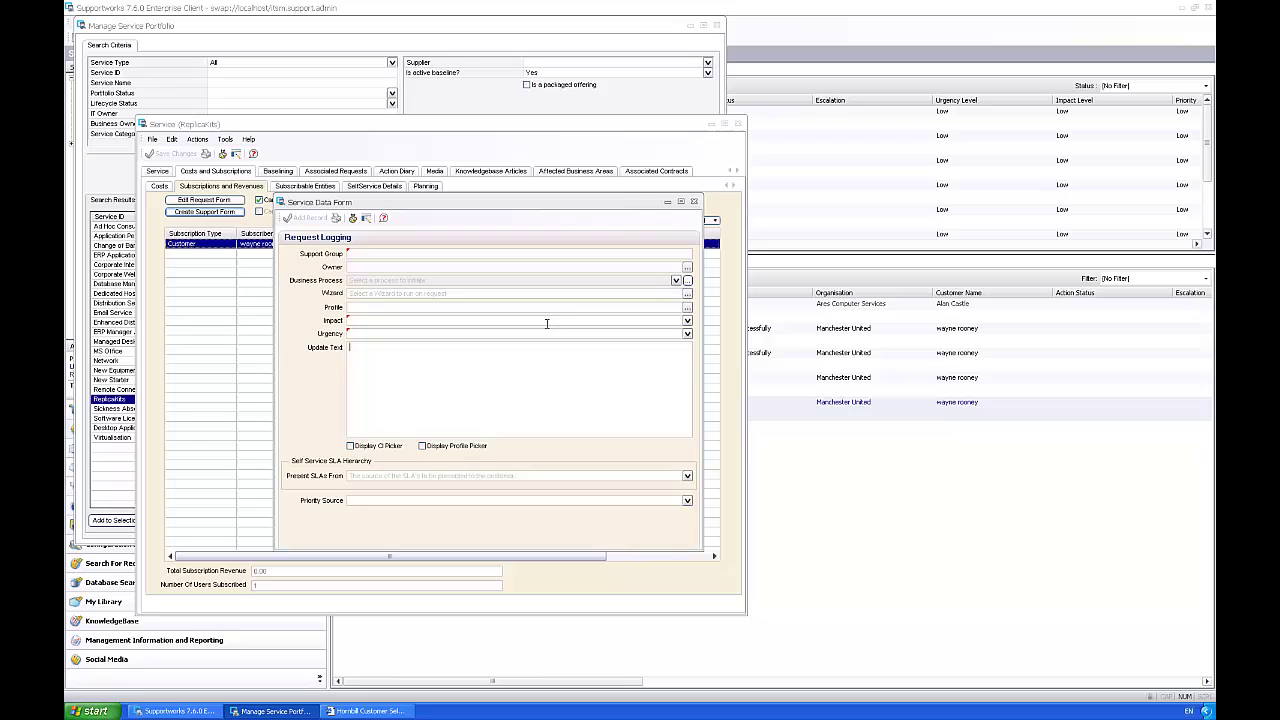
left_click(694, 201)
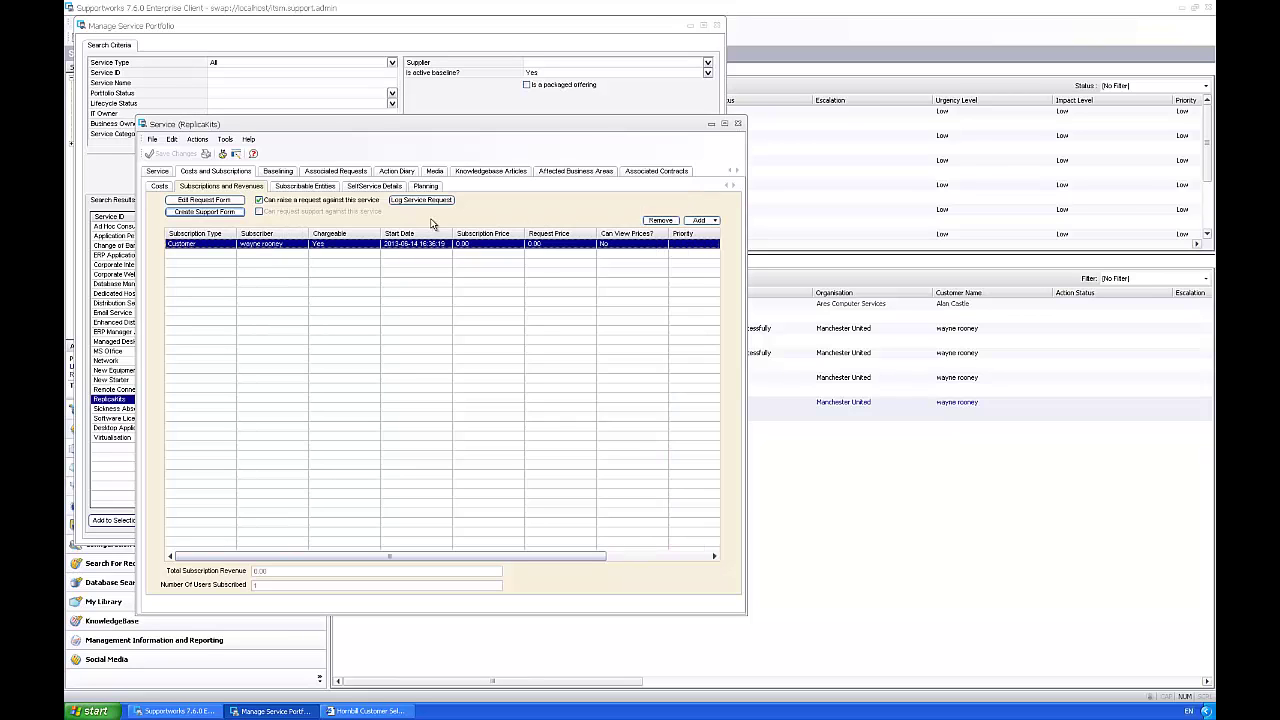
Open and close the subscription form, then close the Replica Kits and portfolio windows.
left_click(293, 187)
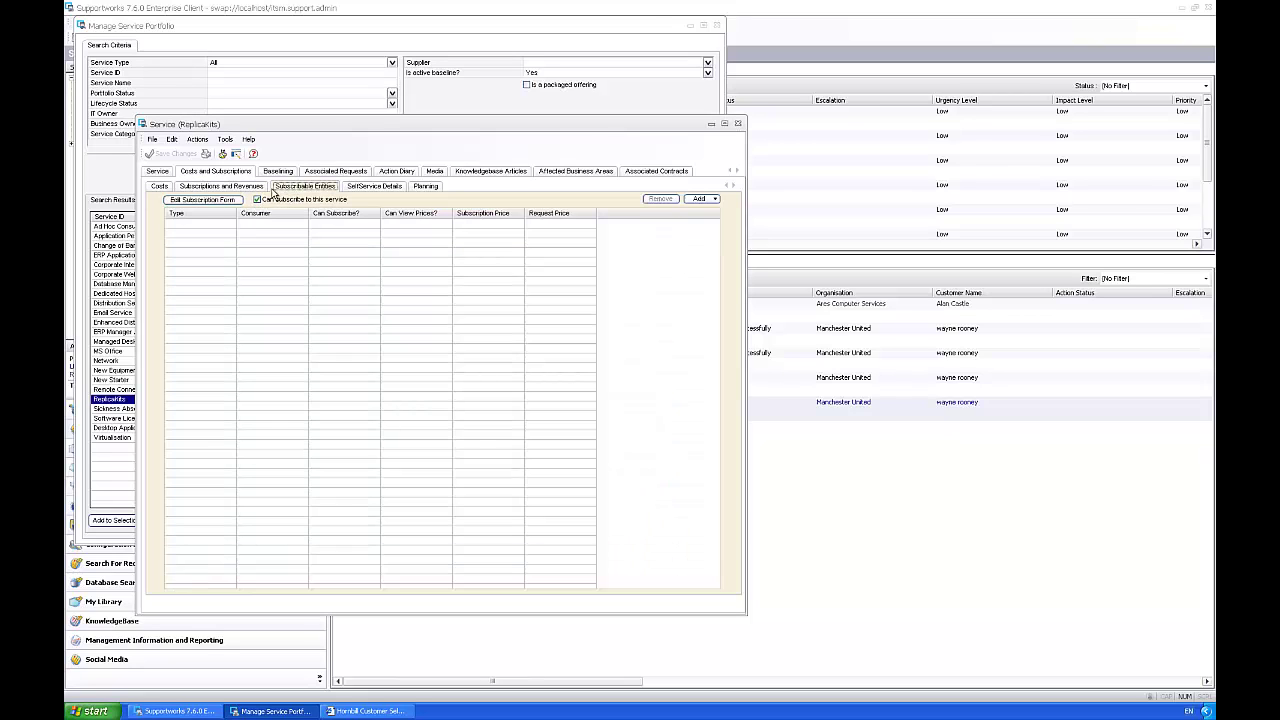
left_click(202, 199)
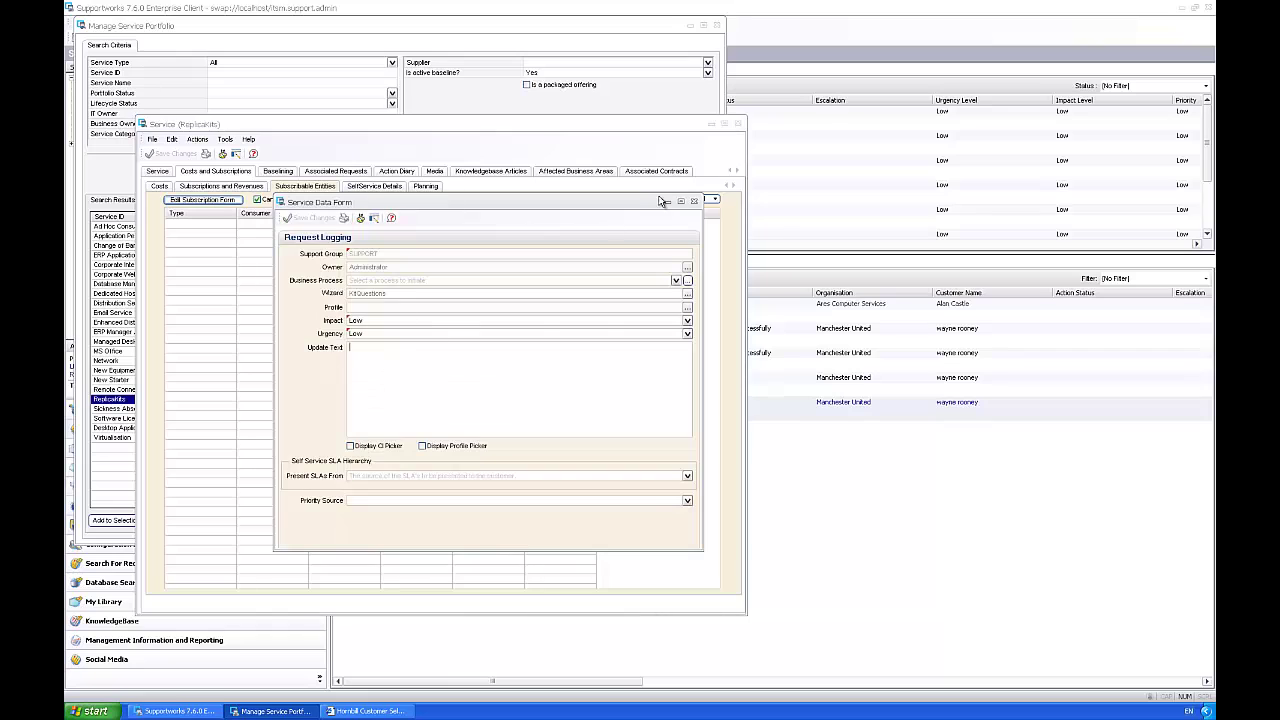
left_click(694, 201)
left_click(210, 188)
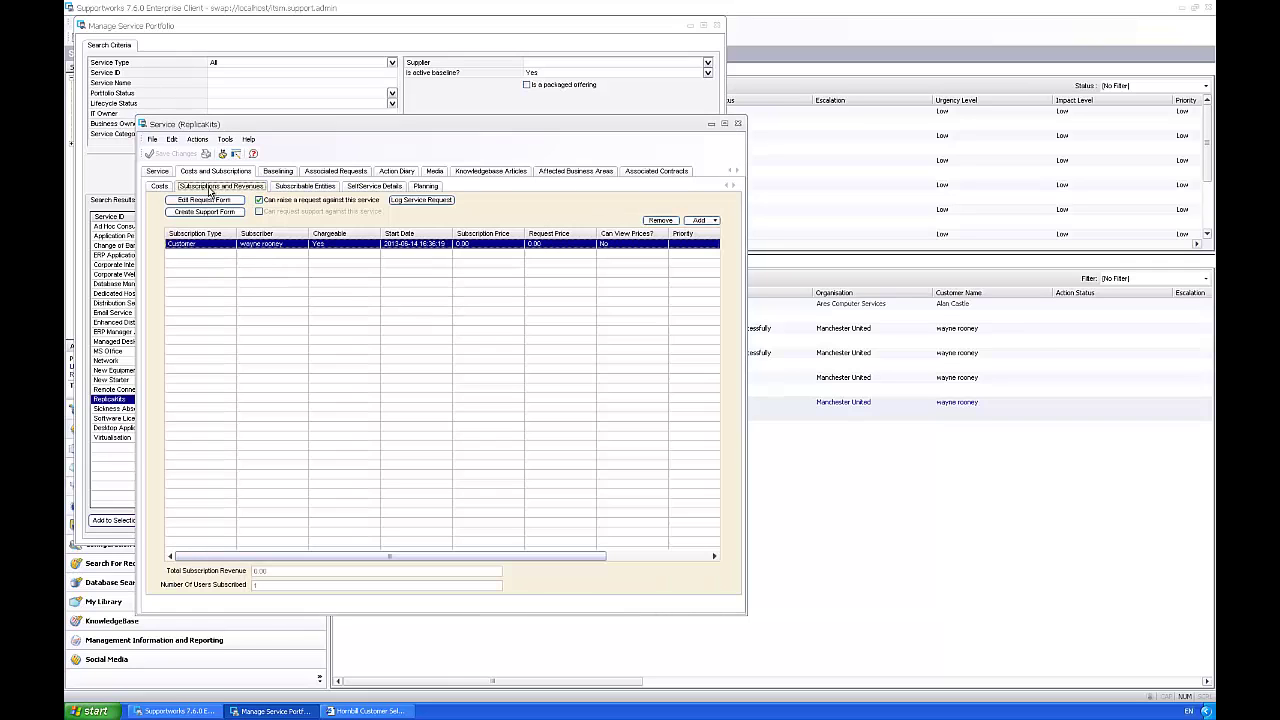
left_click(737, 123)
left_click(716, 25)
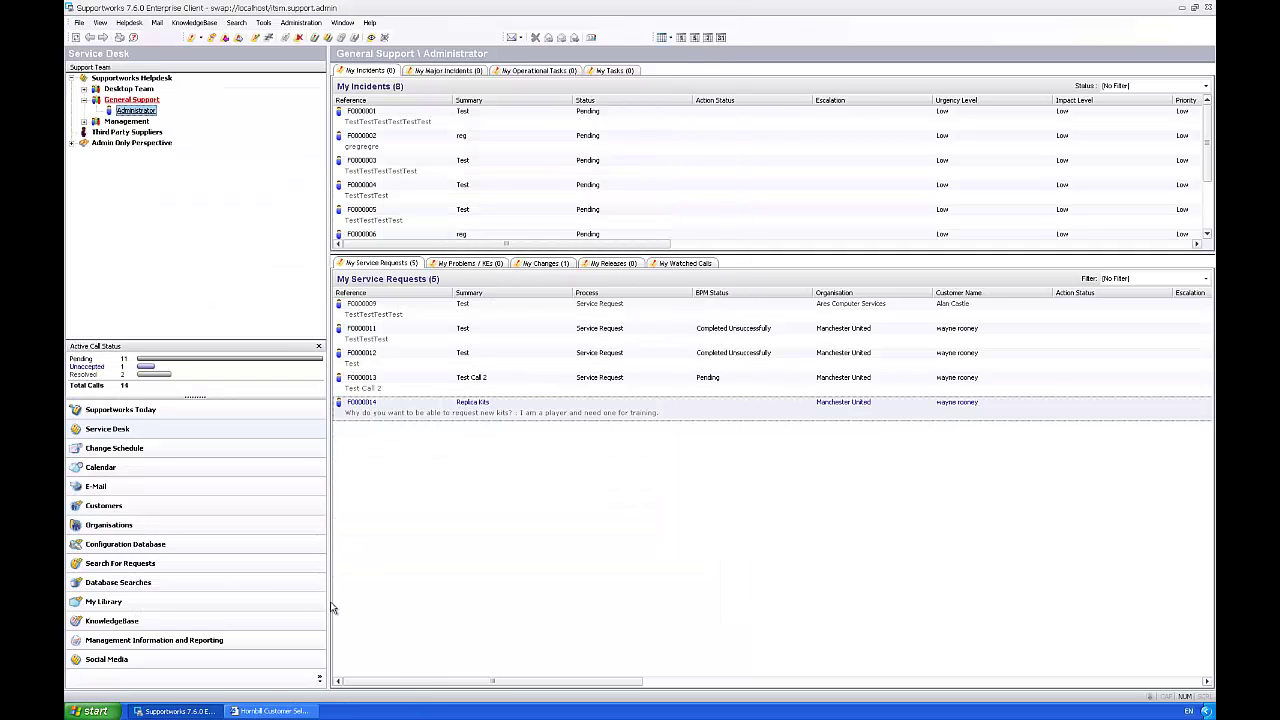
Sign in to the Customer Self Service portal with the customer's ID and password.
left_click(275, 710)
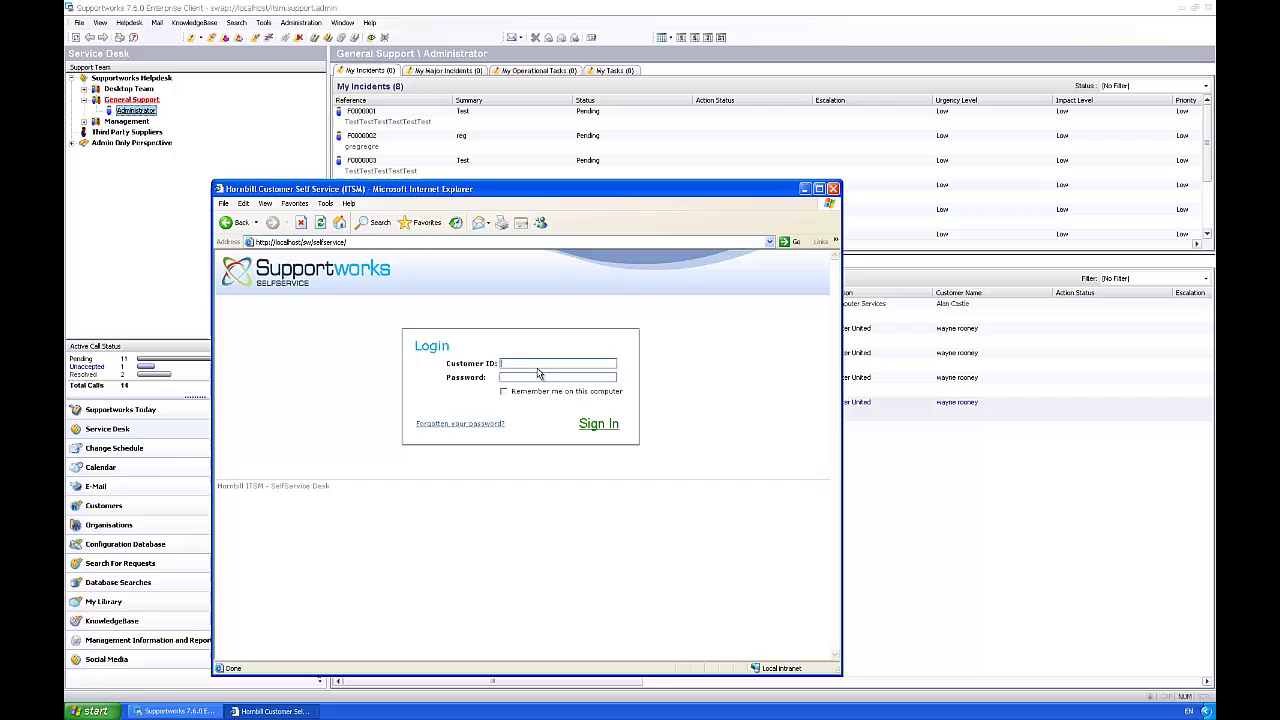
type("wayne")
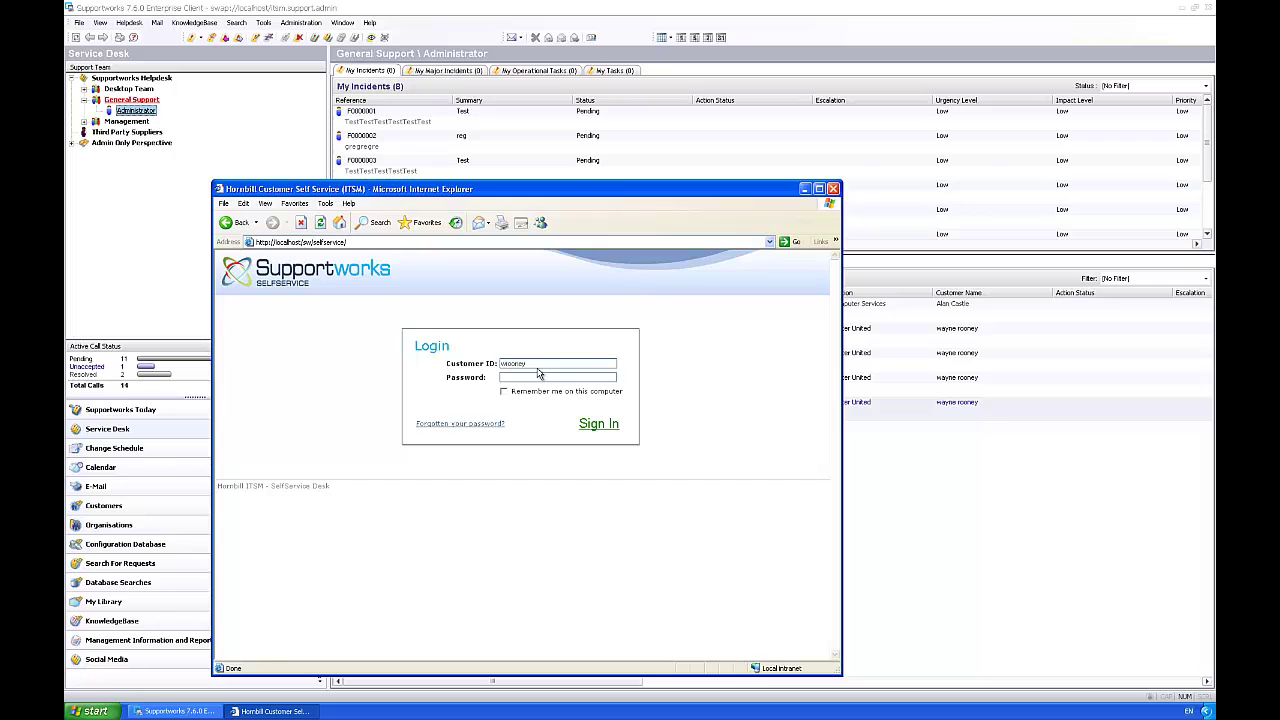
key("Return")
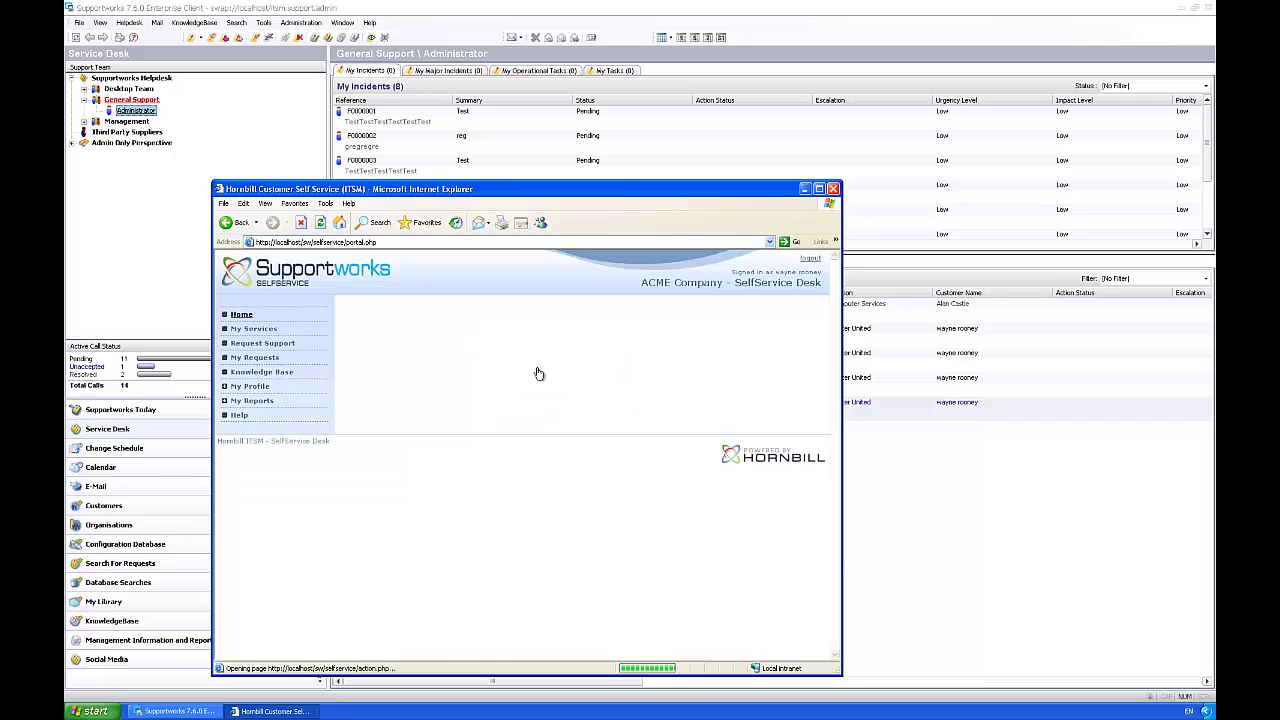
Raise a Replica Kits request under IT Services > Communications, giving the reason 'Need this for training'.
left_click(254, 330)
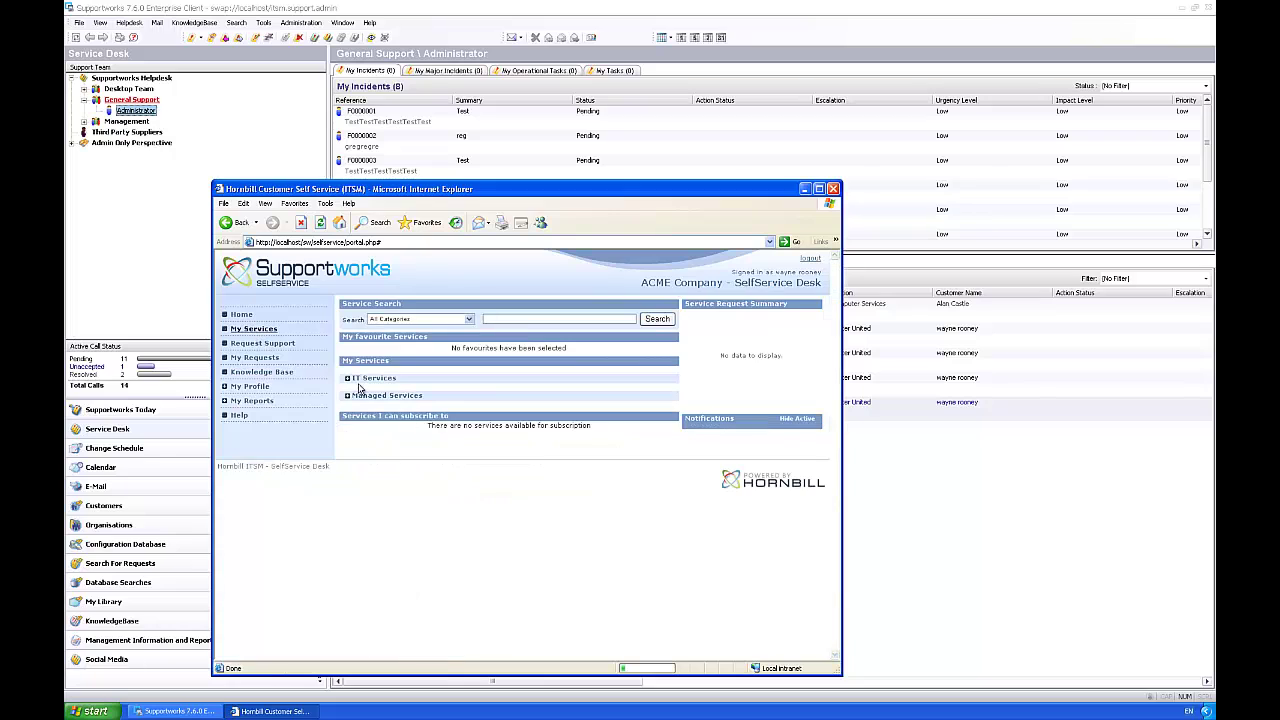
left_click(348, 378)
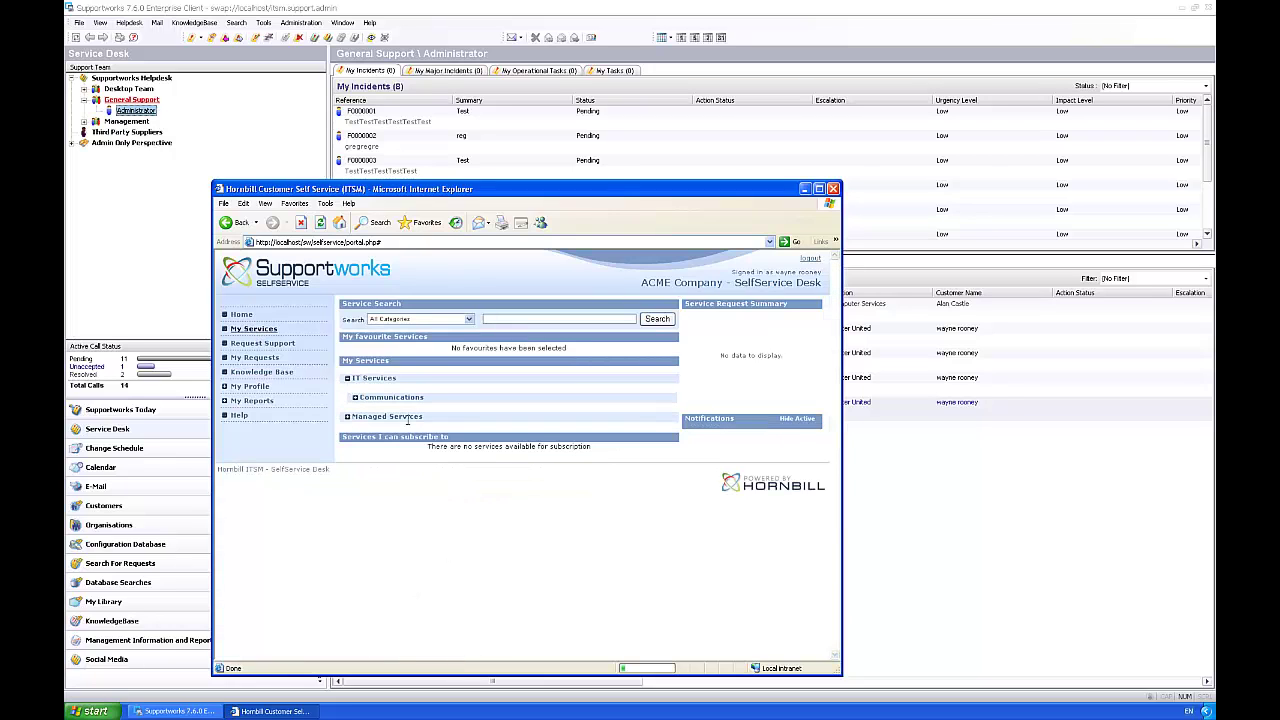
left_click(355, 397)
left_click(629, 418)
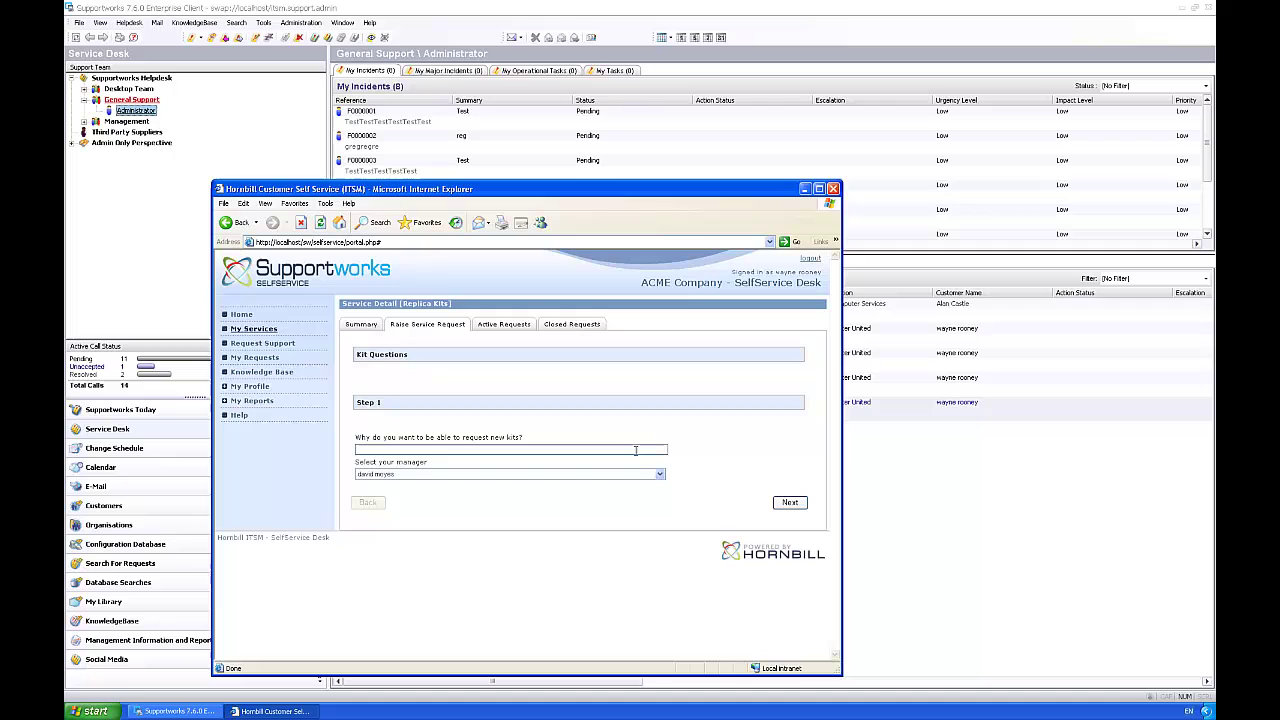
type("Need this for training")
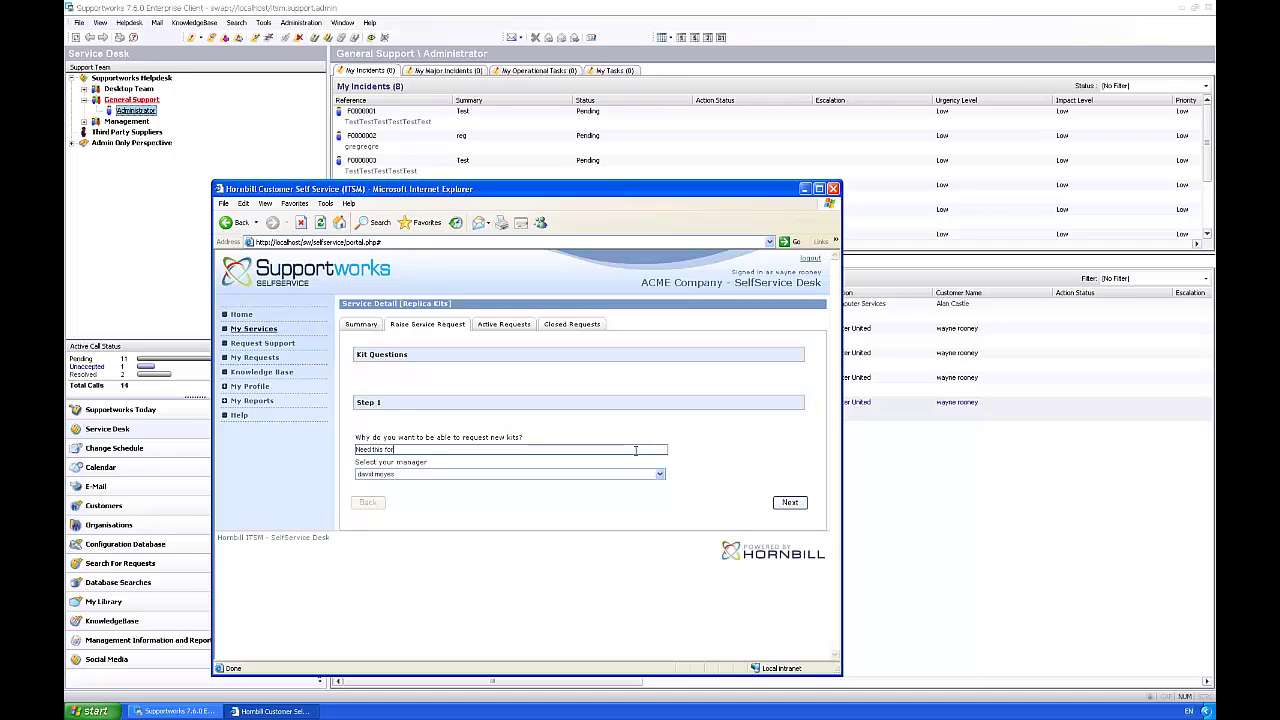
left_click(790, 502)
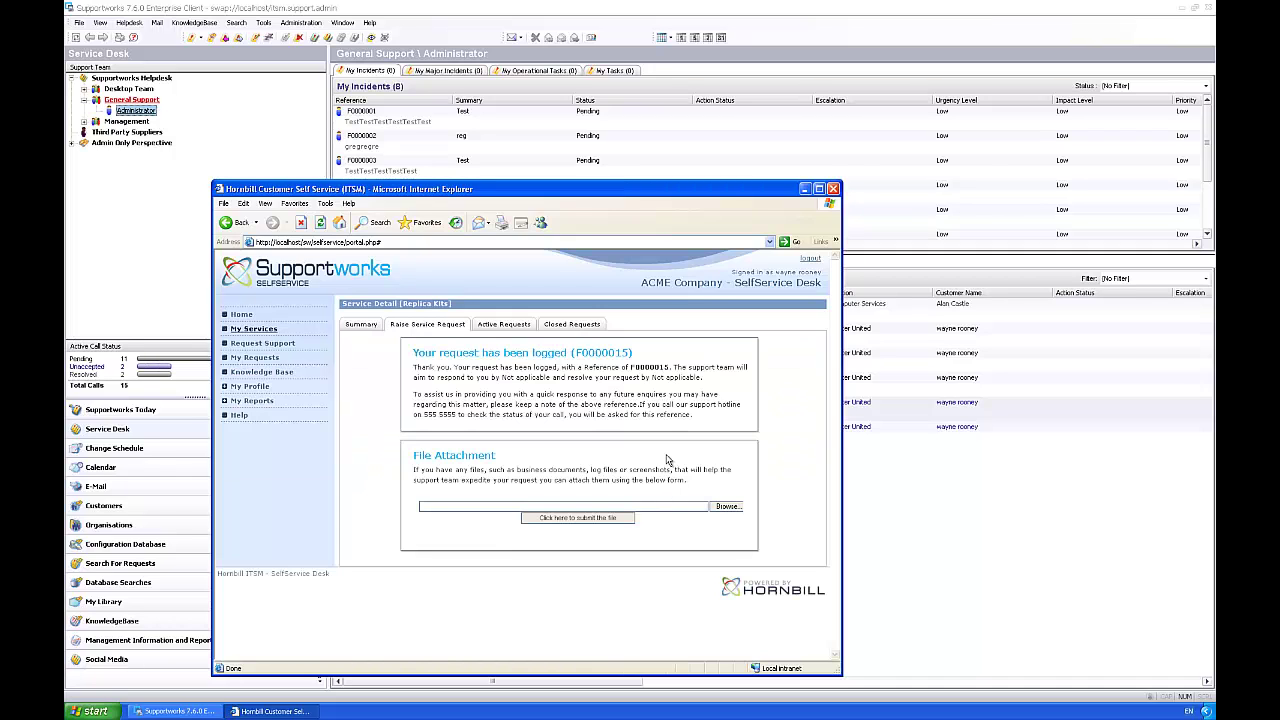
In the Enterprise Client, review F0000015's original description, then view its call diary entries.
left_click(908, 519)
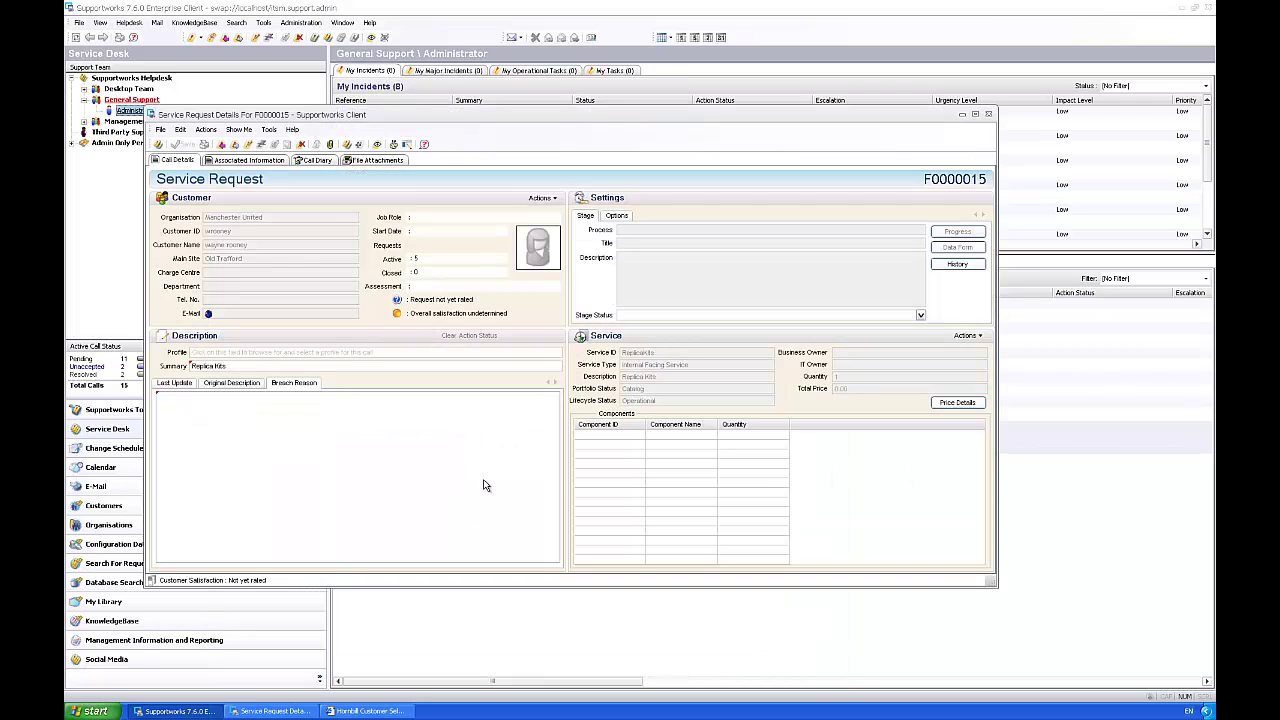
left_click(258, 384)
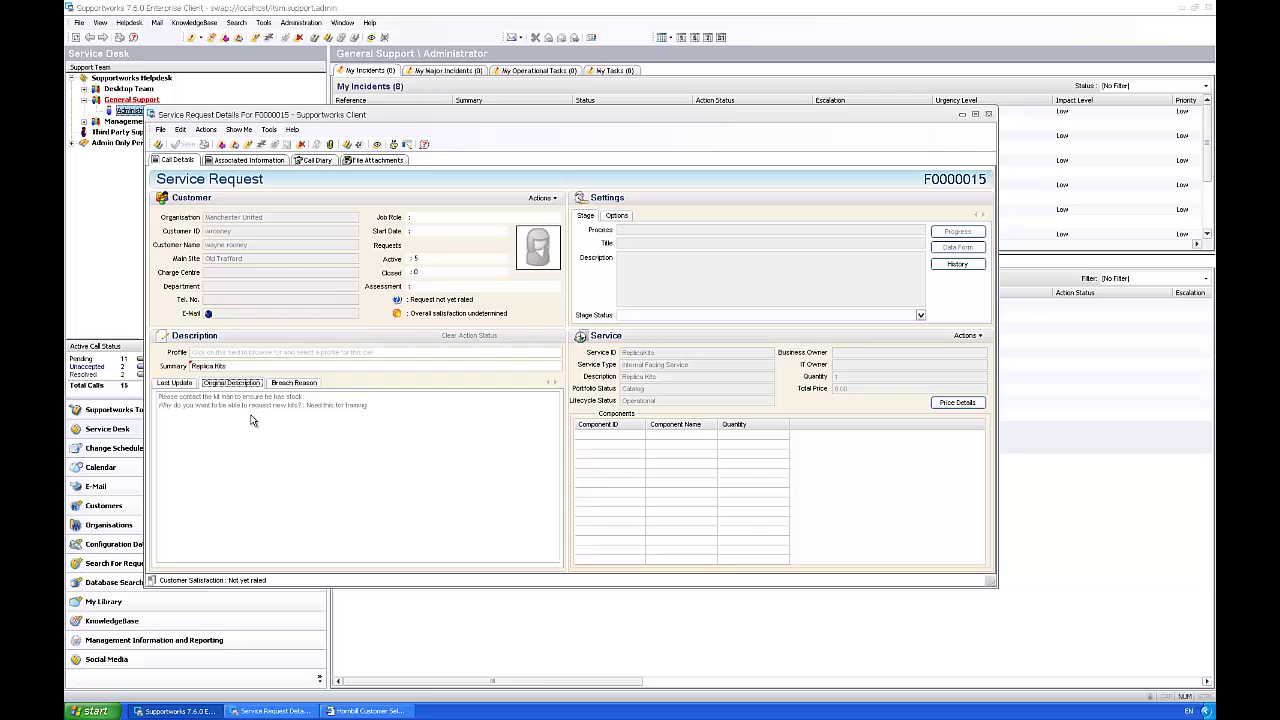
left_click(160, 398)
left_click_drag(160, 398, 368, 406)
left_click(313, 161)
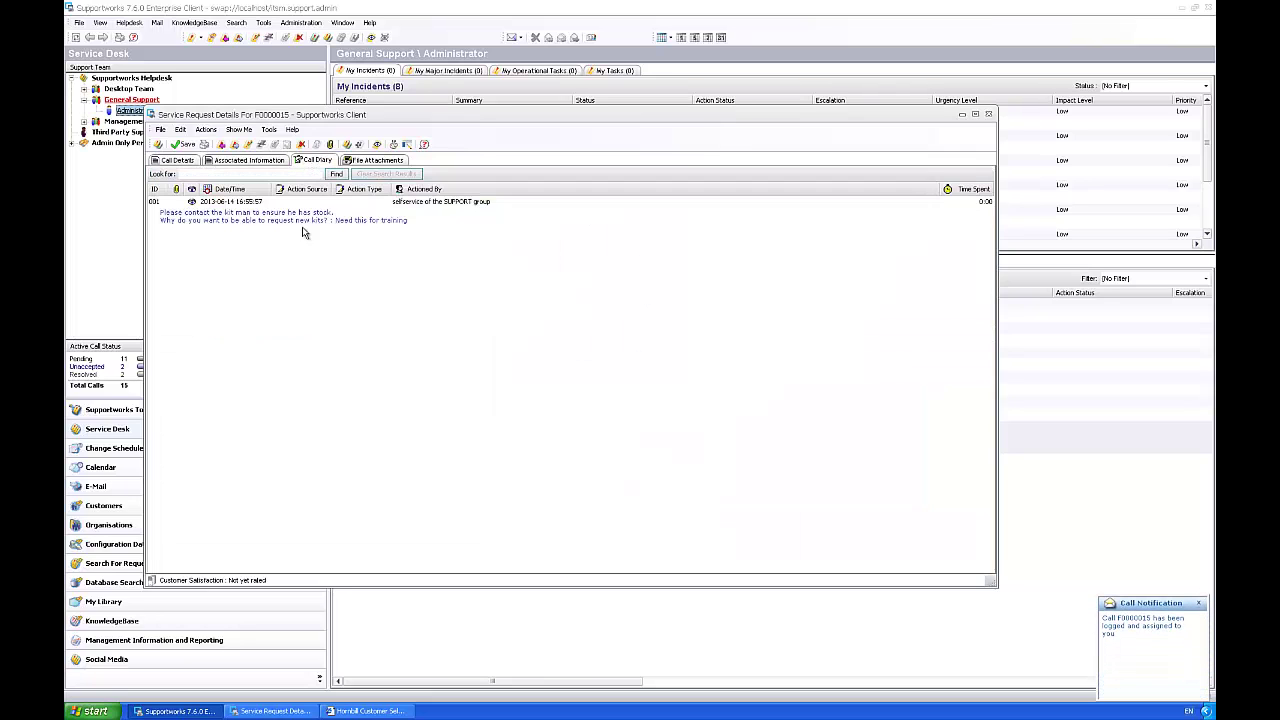